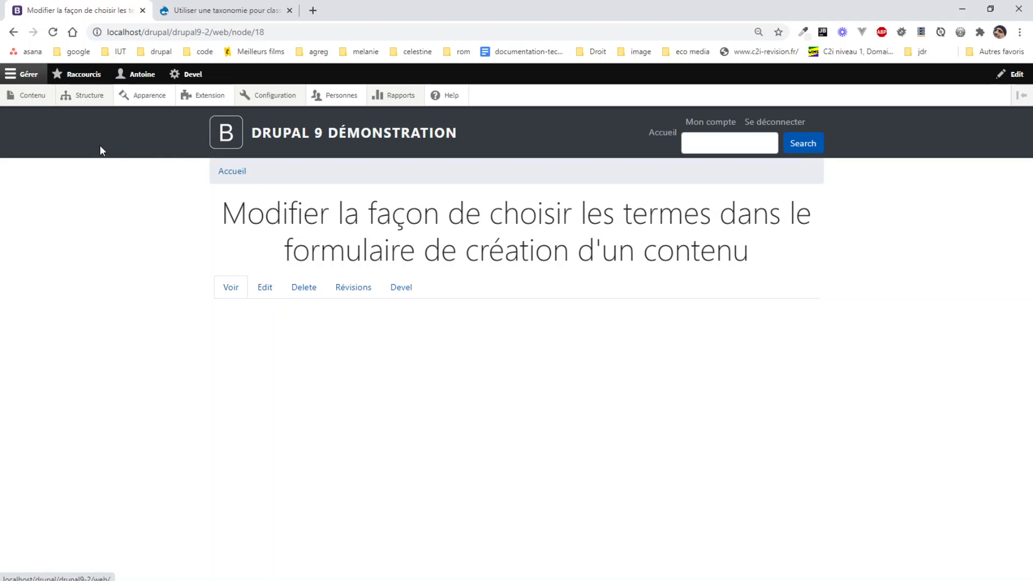
# - Open the Animal creation form and test the Type d'animal suggestions with the letter f, then clear the field
pyautogui.moveTo(30, 99)
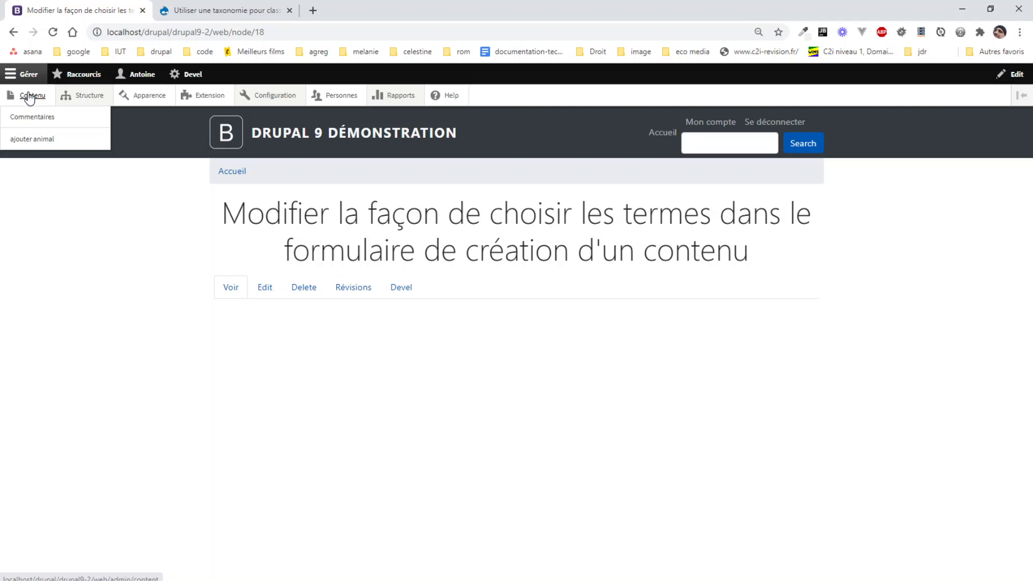
pyautogui.click(28, 144)
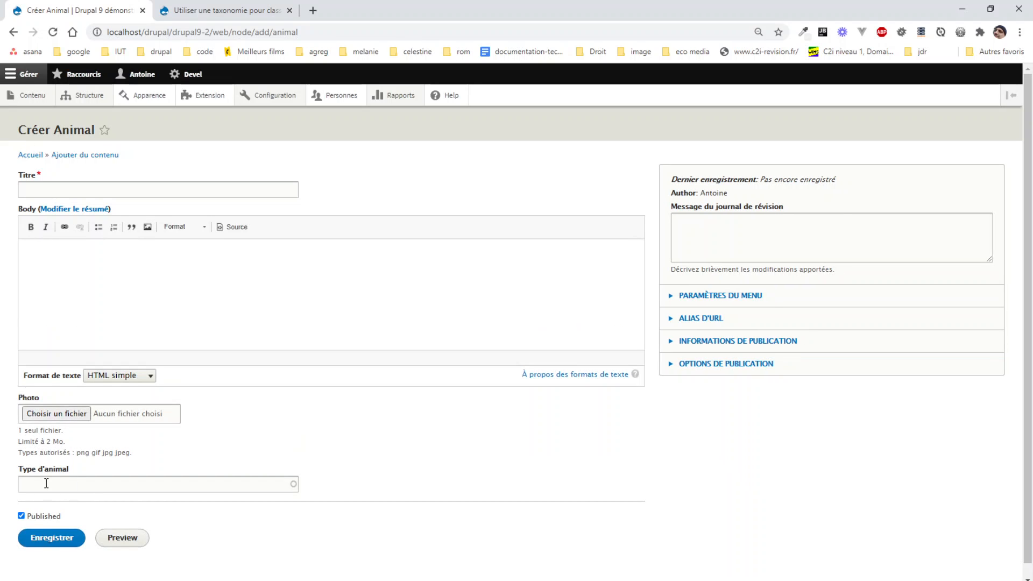
pyautogui.click(46, 483)
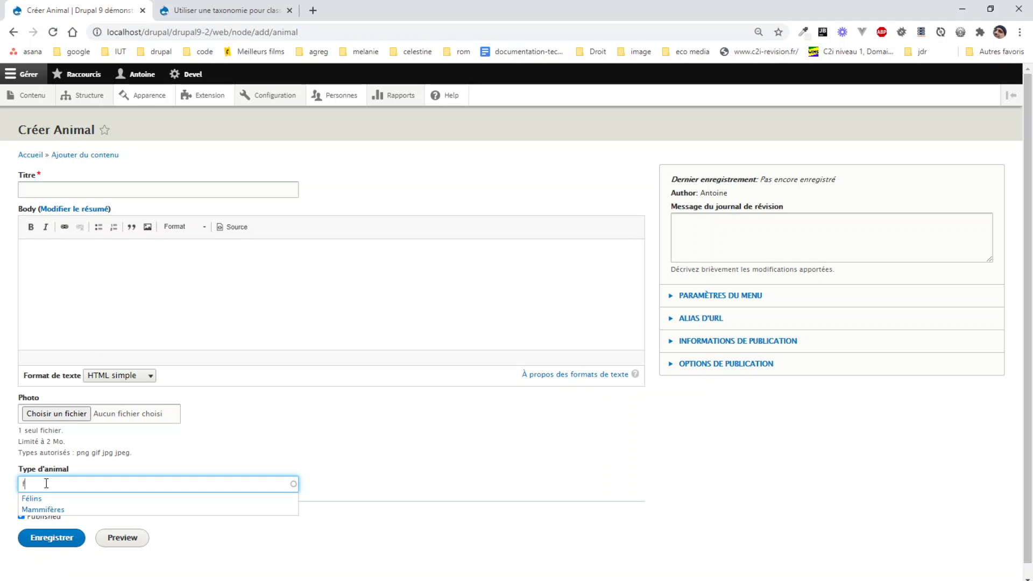
pyautogui.press('BackSpace')
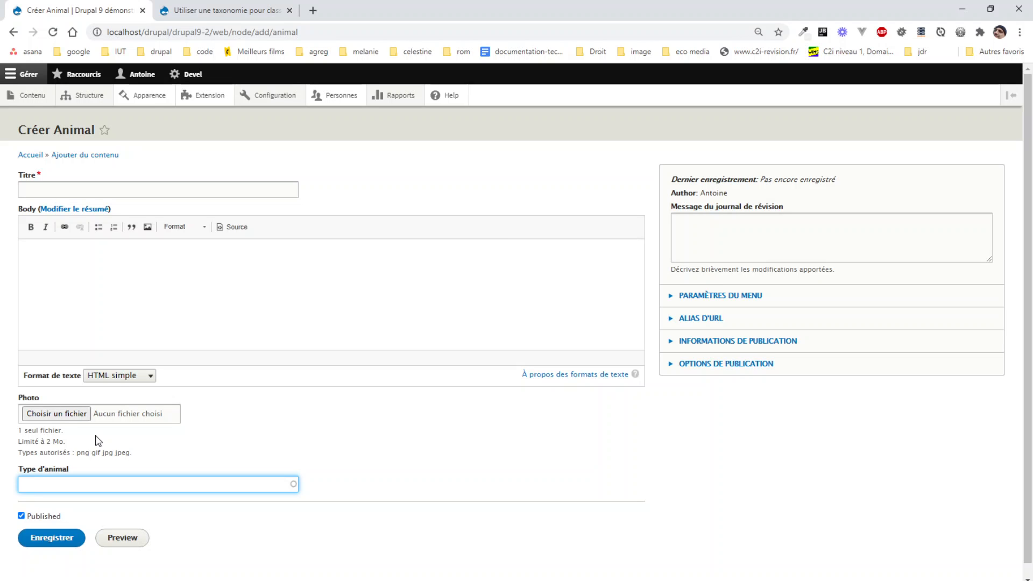
# - Open the form display settings (Gérer l'affichage du formulaire) of the Animal content type
pyautogui.moveTo(92, 97)
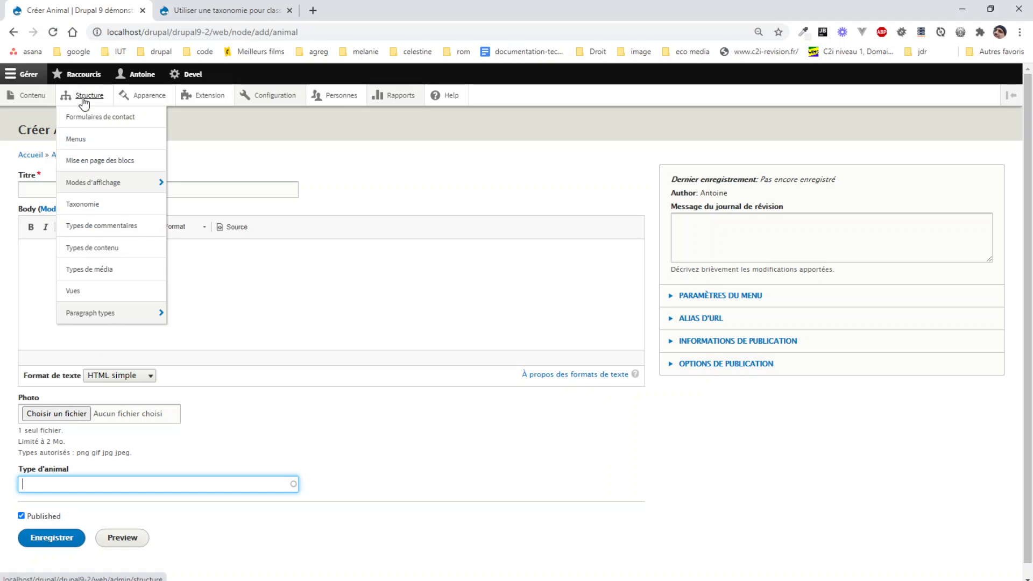
pyautogui.click(100, 253)
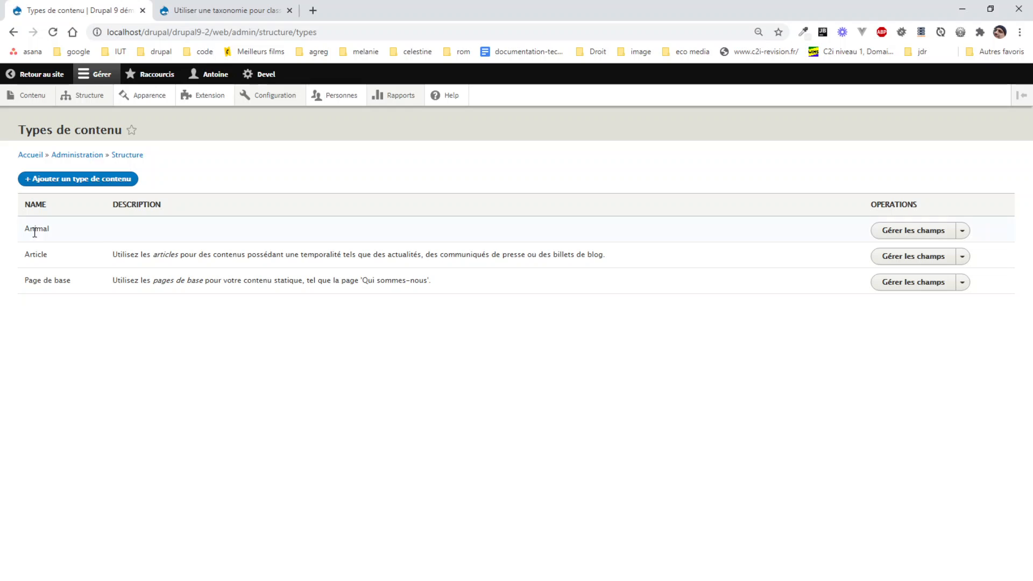
pyautogui.click(904, 232)
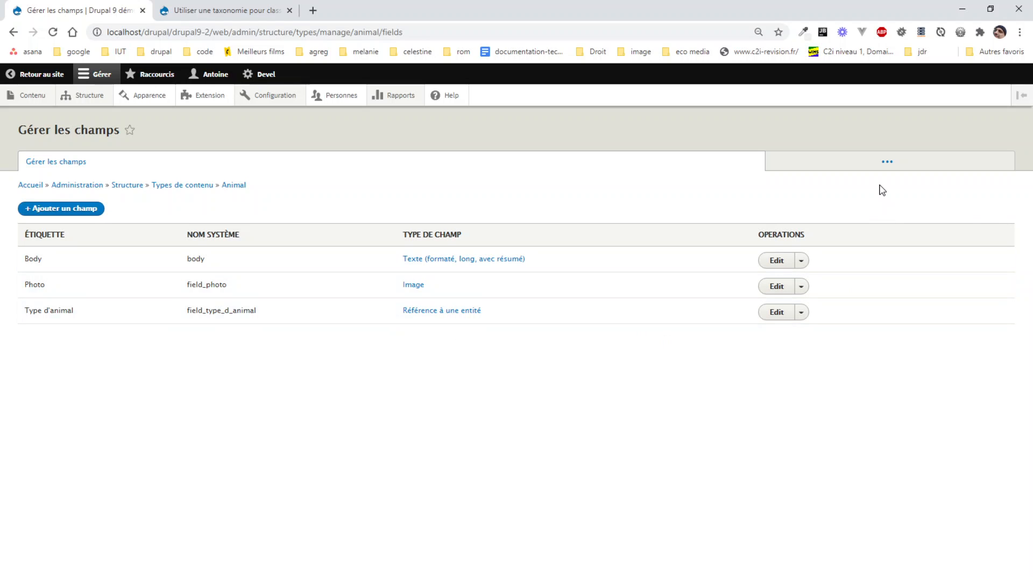
pyautogui.click(887, 164)
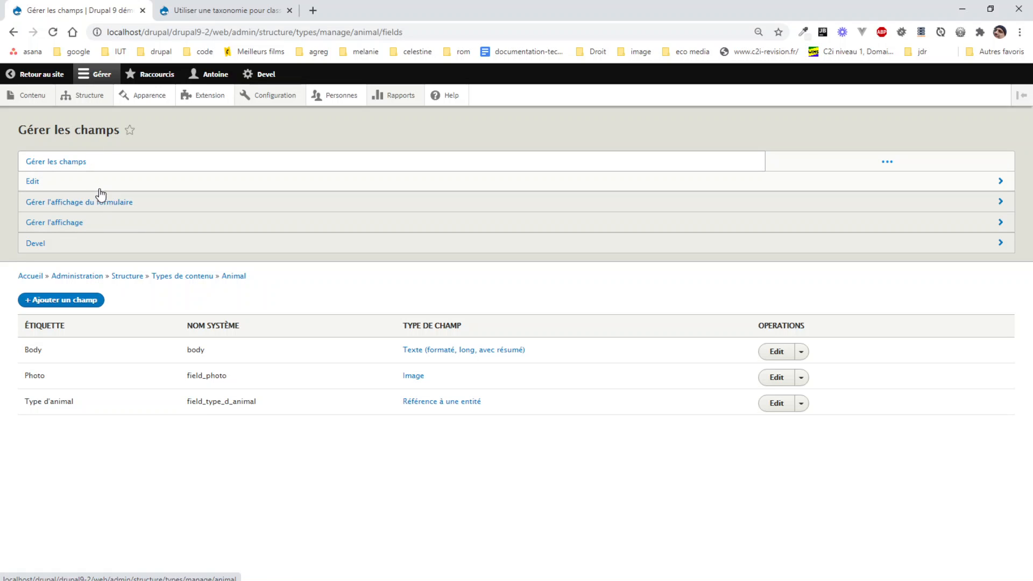
pyautogui.moveTo(101, 100)
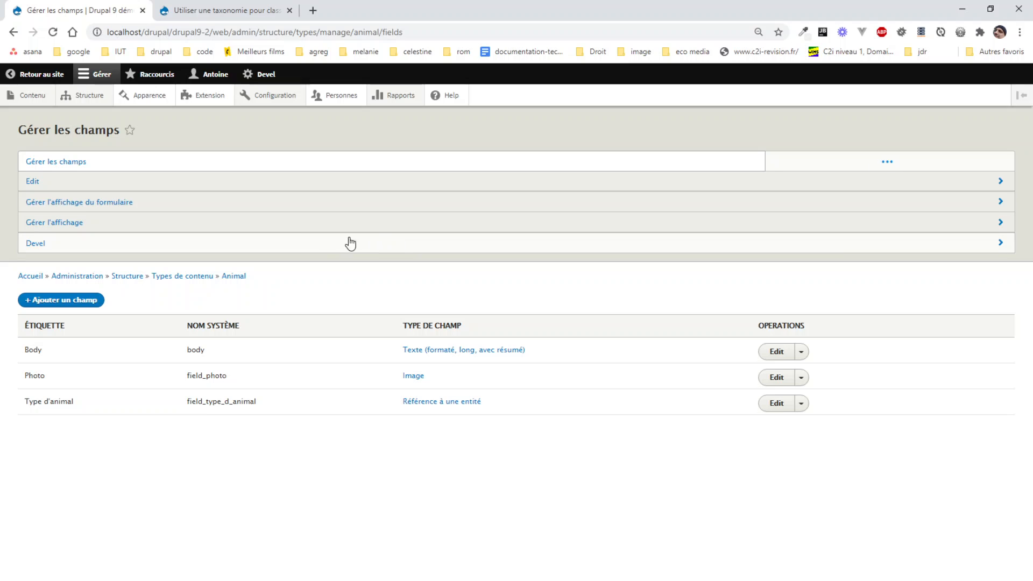
pyautogui.click(198, 209)
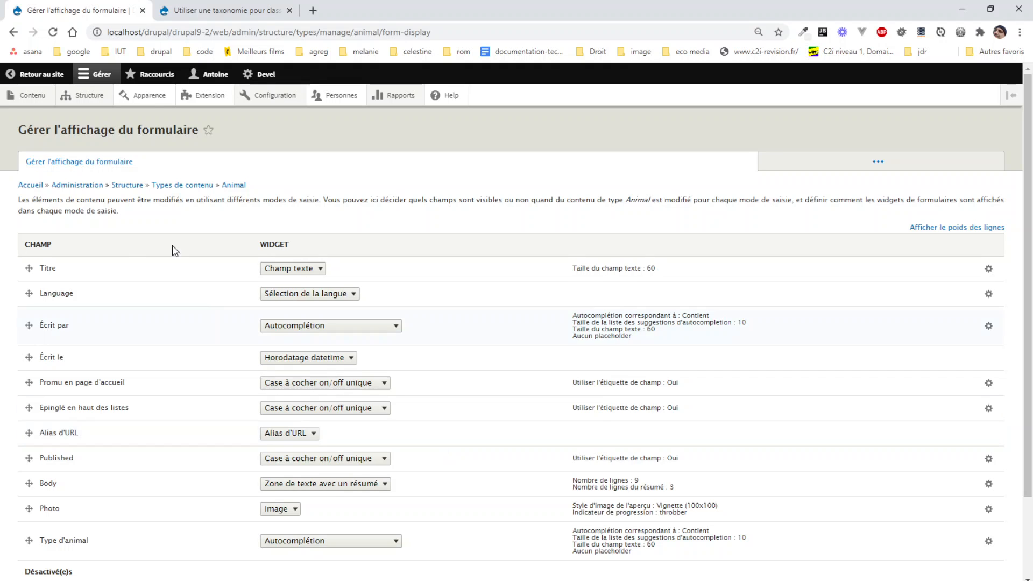
# - Set the widget of the Type d'animal field to Liste de sélection
pyautogui.scroll(-2, 107, 423)
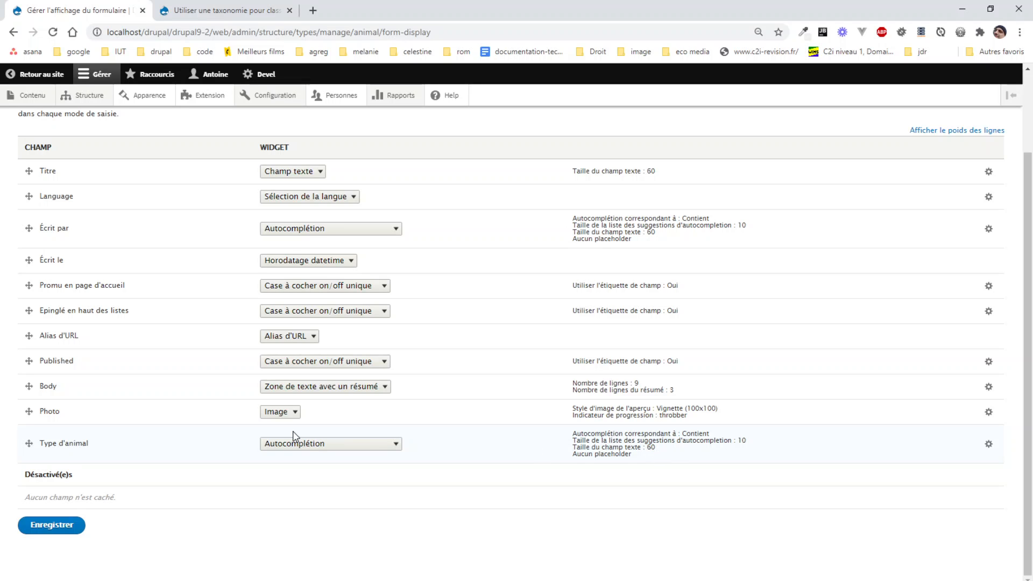
pyautogui.click(346, 444)
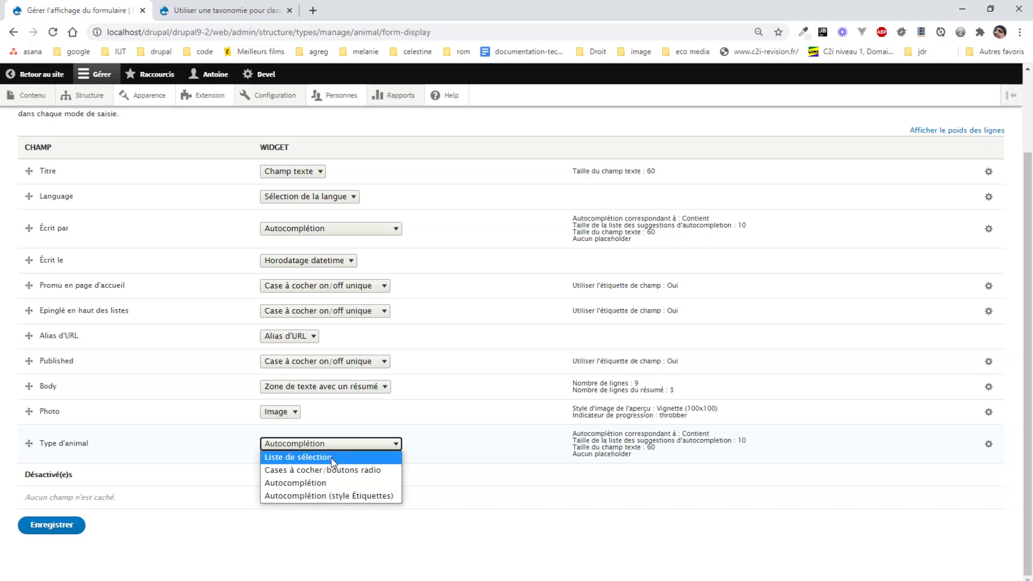
pyautogui.click(331, 458)
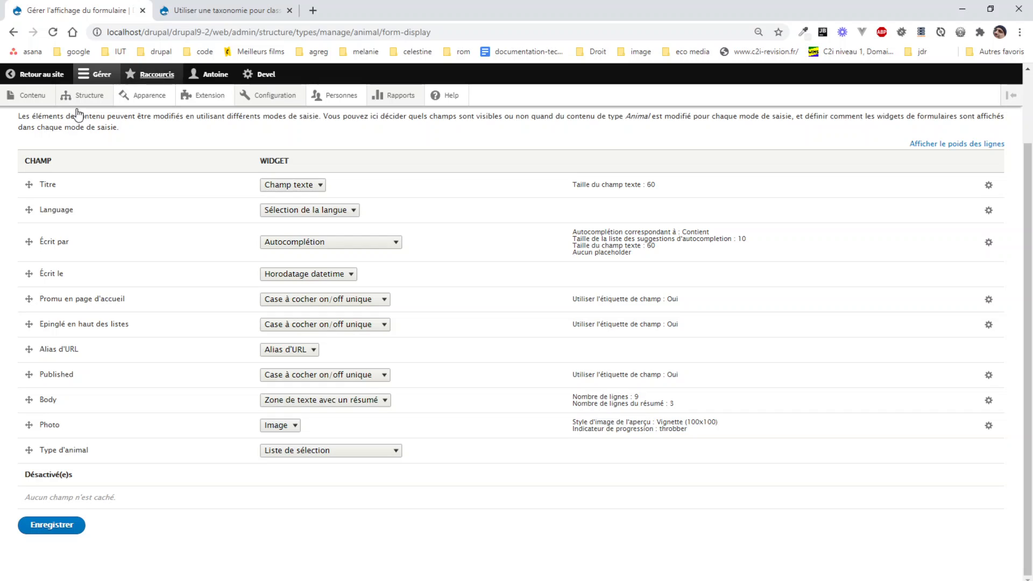
# - Open the Animal creation form in a second browser tab and examine its Type d'animal field
pyautogui.middleClick(25, 143)
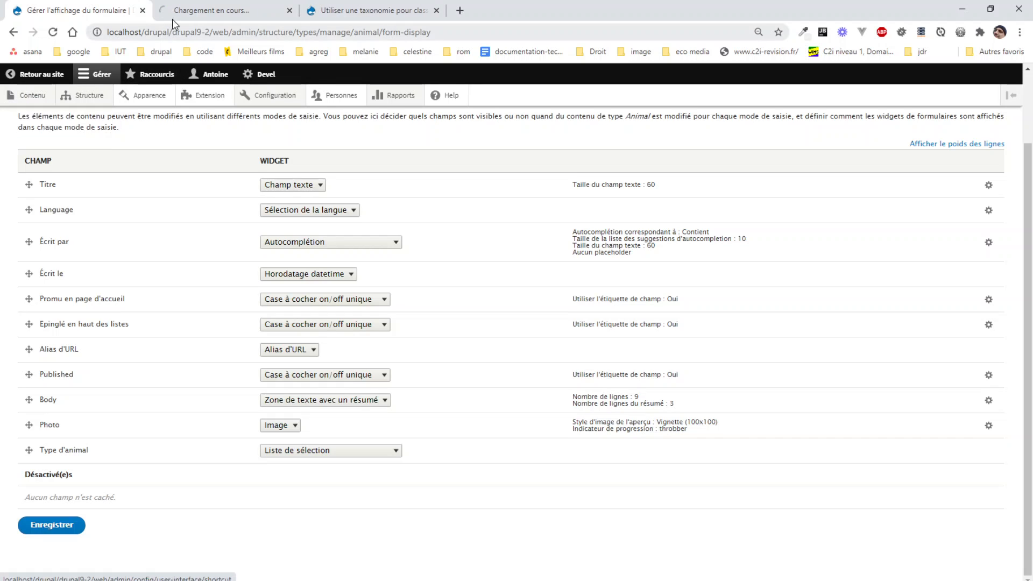
pyautogui.click(173, 19)
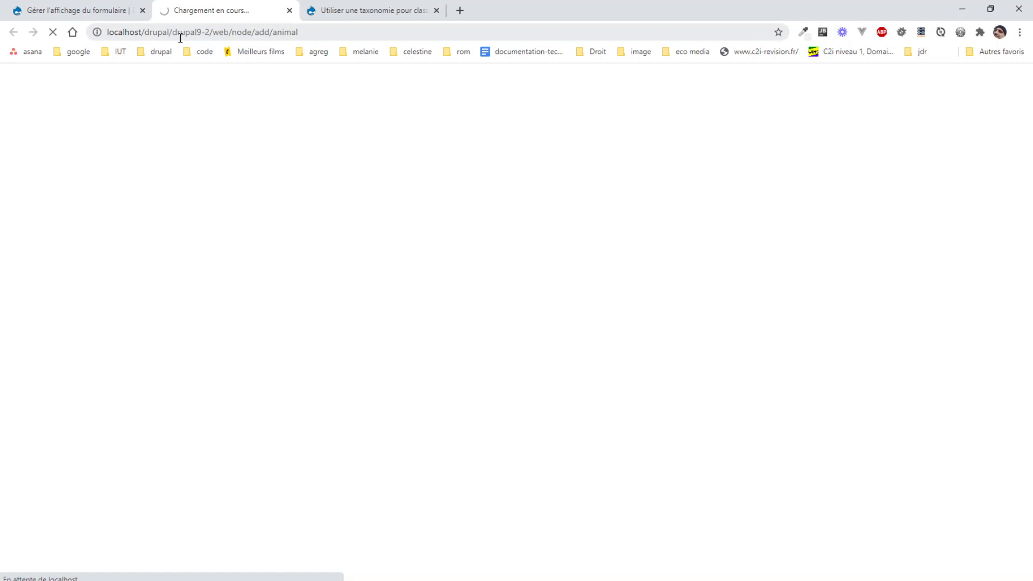
pyautogui.click(75, 11)
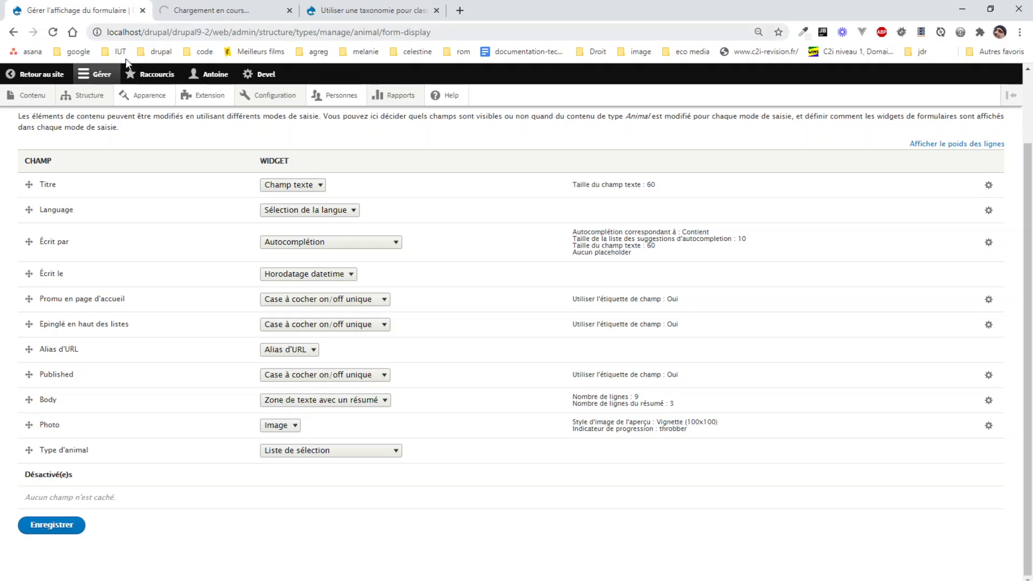
pyautogui.moveTo(37, 102)
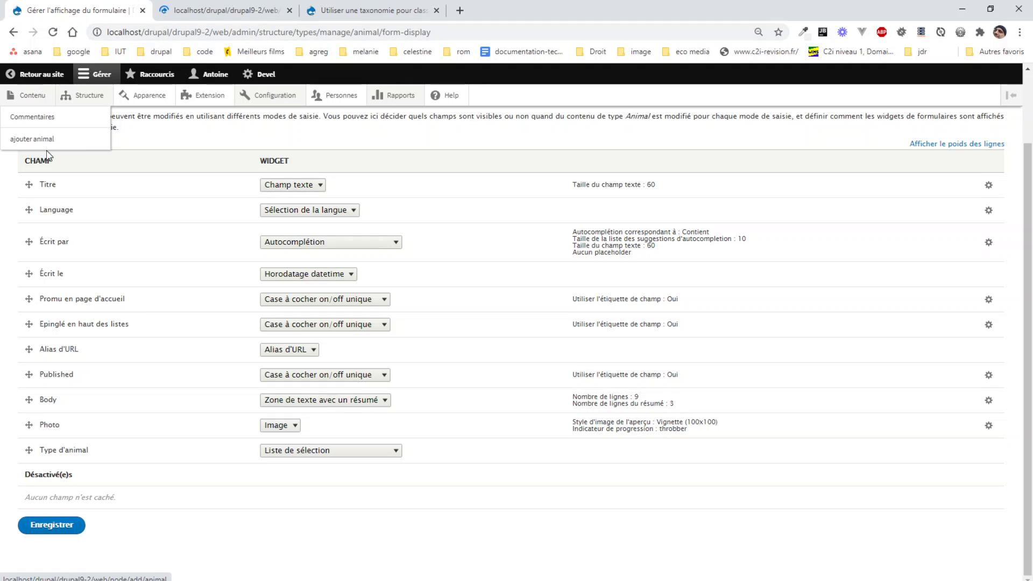
pyautogui.click(231, 20)
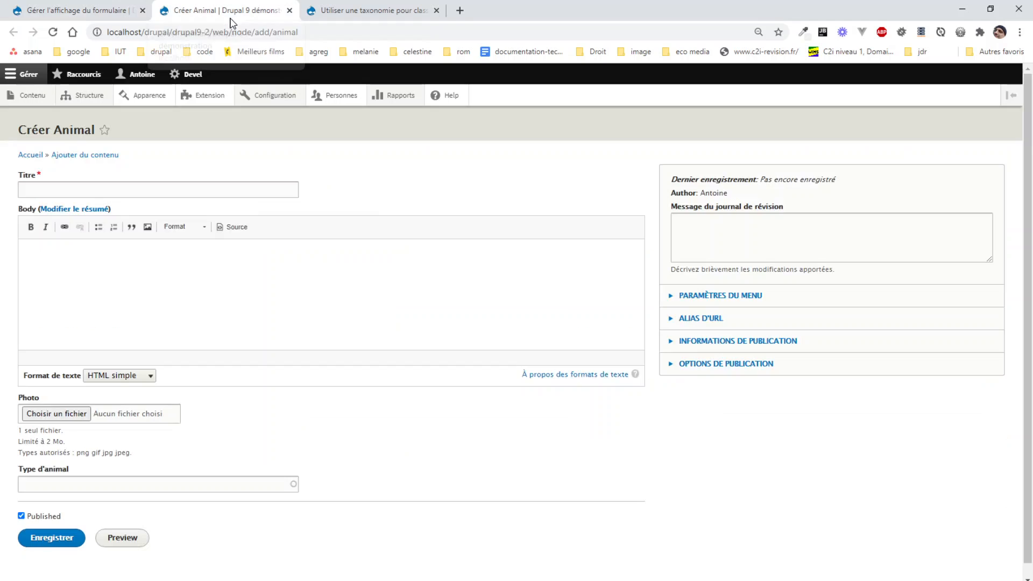
pyautogui.click(68, 486)
# - Save the Animal form display settings, then reload the creation form and examine the Type d'animal choices
pyautogui.click(95, 9)
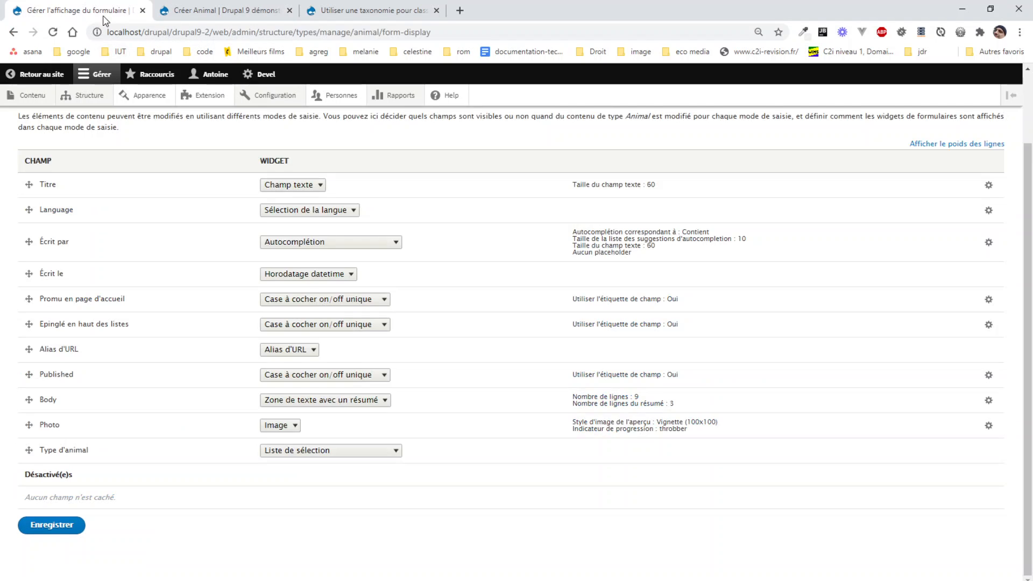
pyautogui.click(65, 529)
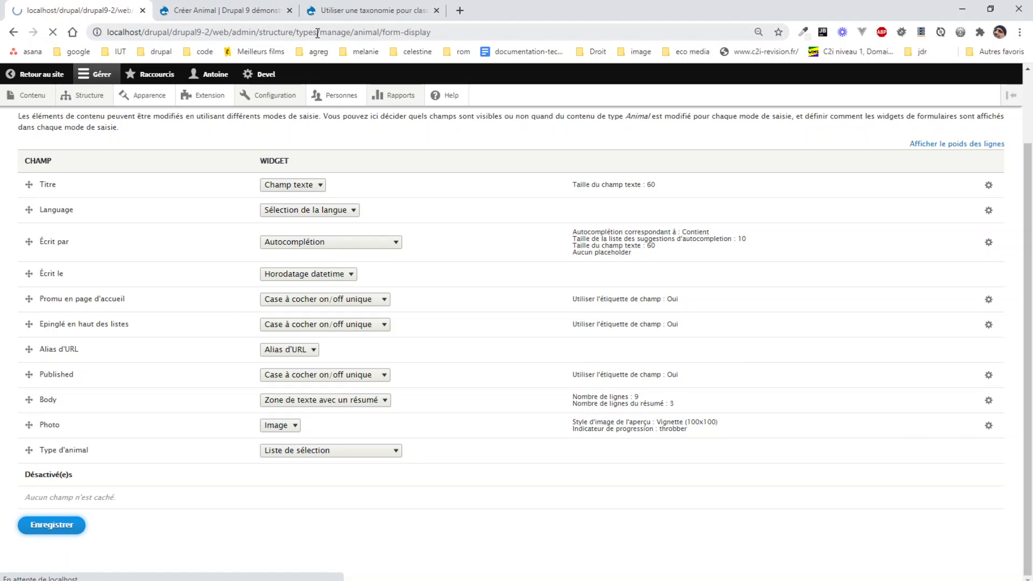
pyautogui.click(237, 12)
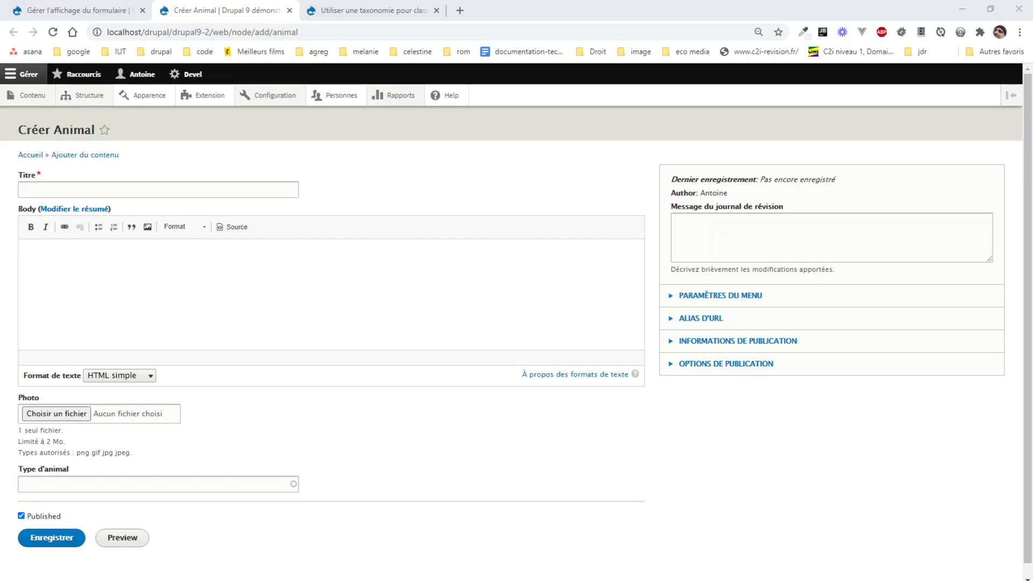
pyautogui.click(285, 577)
pyautogui.press('F5')
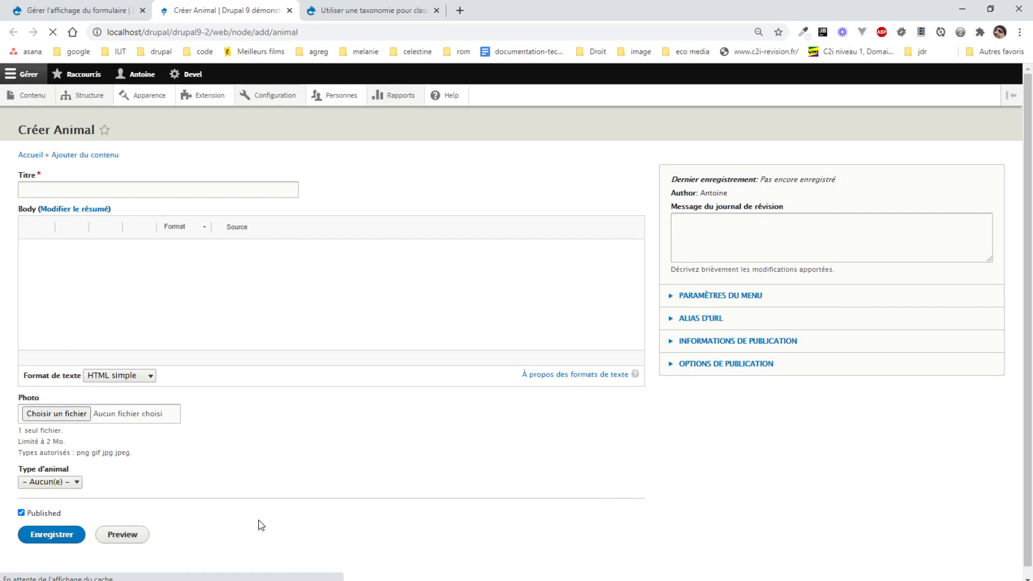
pyautogui.click(65, 482)
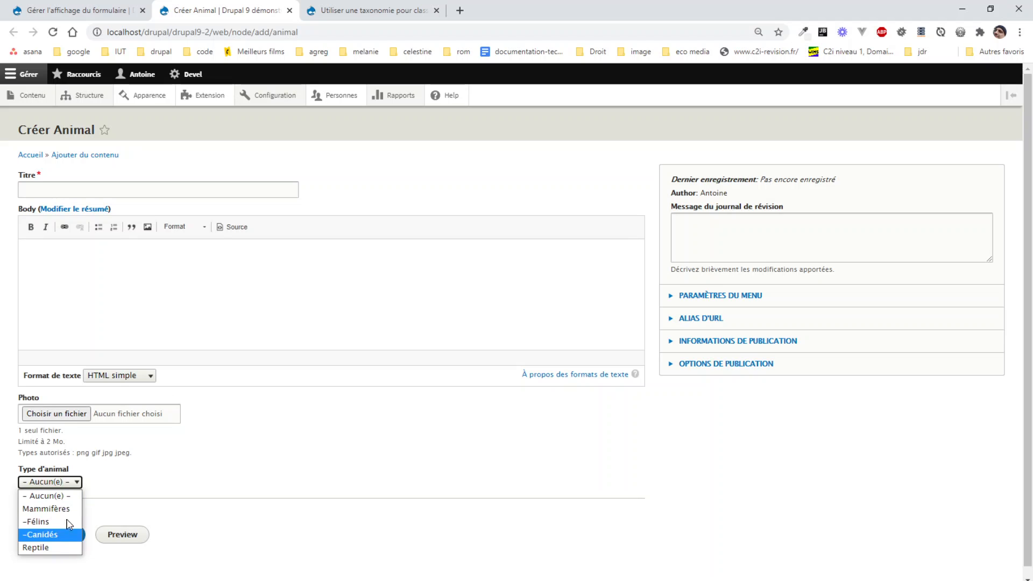
pyautogui.click(192, 483)
# - Set the Type d'animal widget to Cases à cocher/boutons radio in the form display settings and save
pyautogui.click(150, 10)
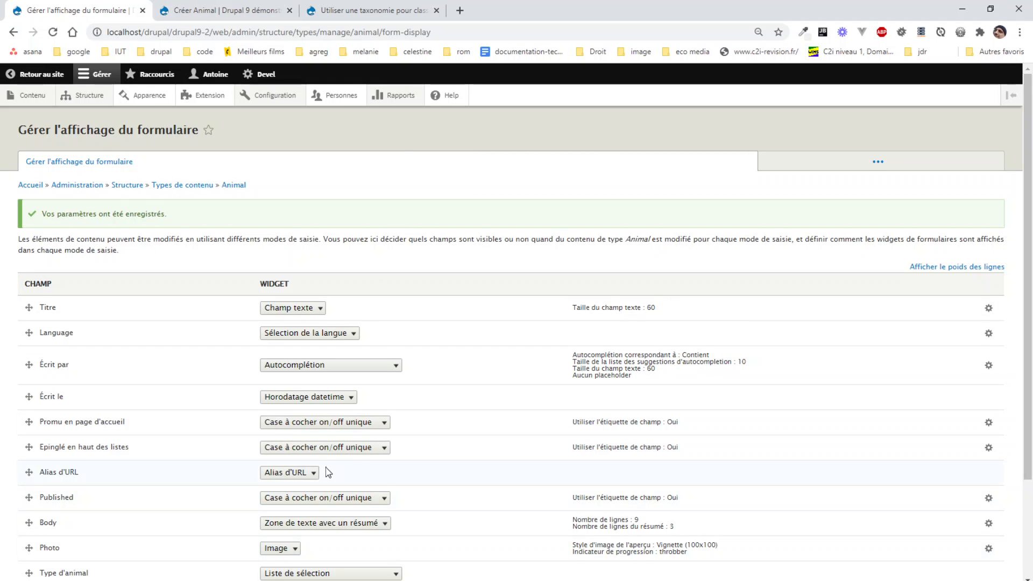
pyautogui.scroll(-3, 327, 472)
pyautogui.click(324, 450)
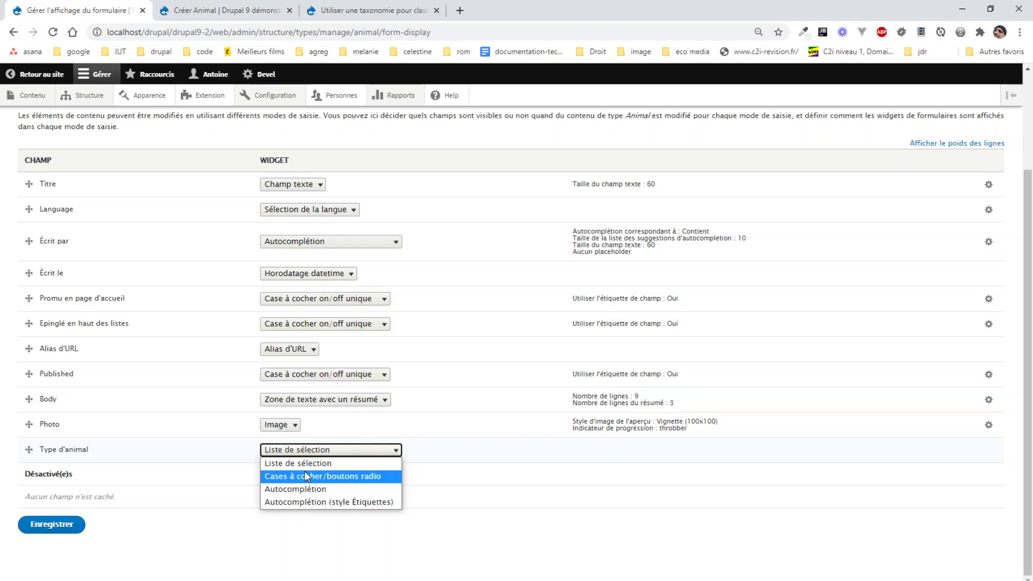
pyautogui.click(304, 474)
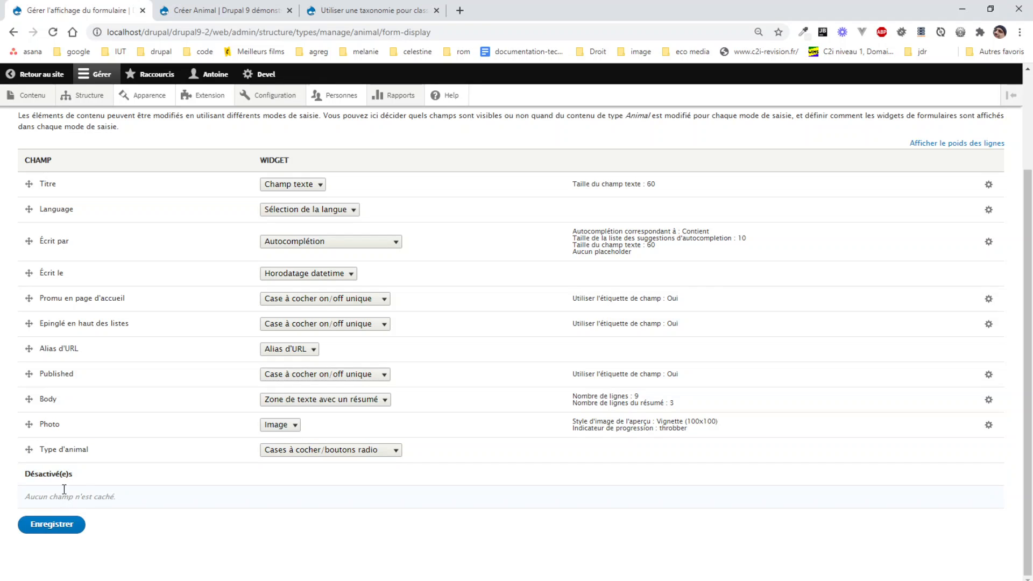
pyautogui.click(51, 525)
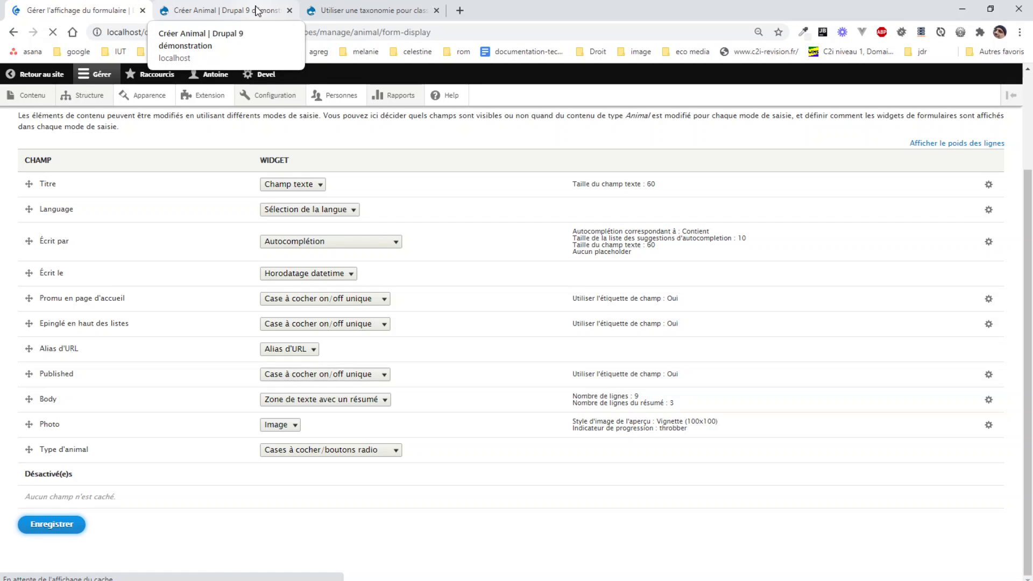
# - Reload the Animal creation form and examine how the Type d'animal terms are offered
pyautogui.click(256, 11)
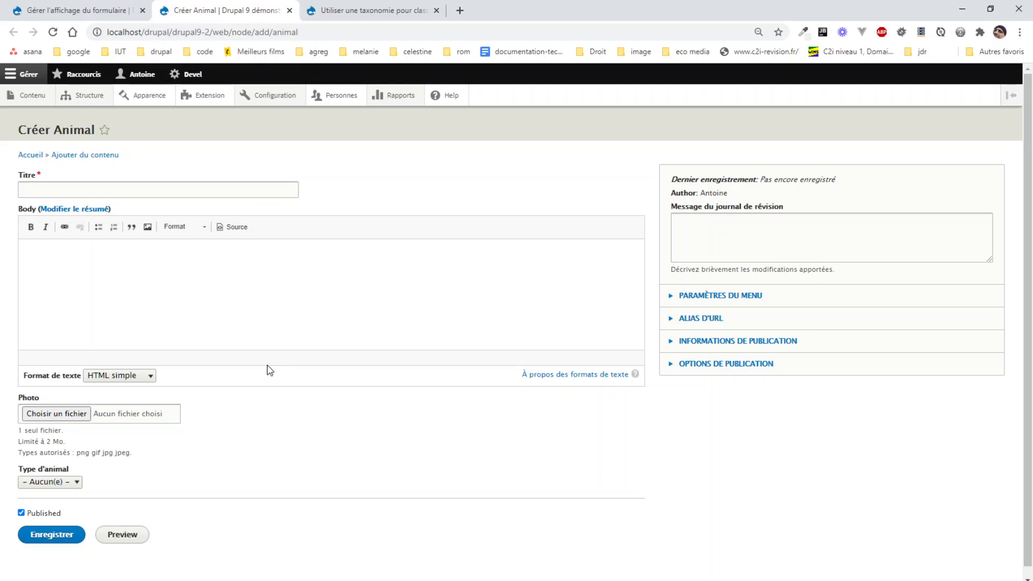
pyautogui.press('F5')
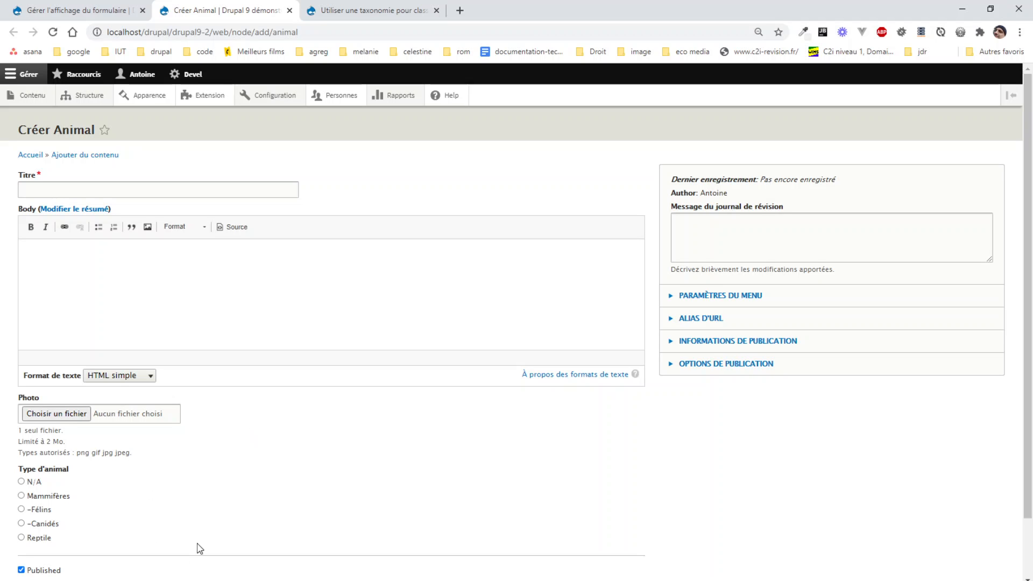
pyautogui.scroll(-2, 200, 548)
# - Set the Type d'animal widget to Autocomplétion (style Étiquettes) in the form display settings and save
pyautogui.hotkey('ctrl', 'shift', 'Tab')
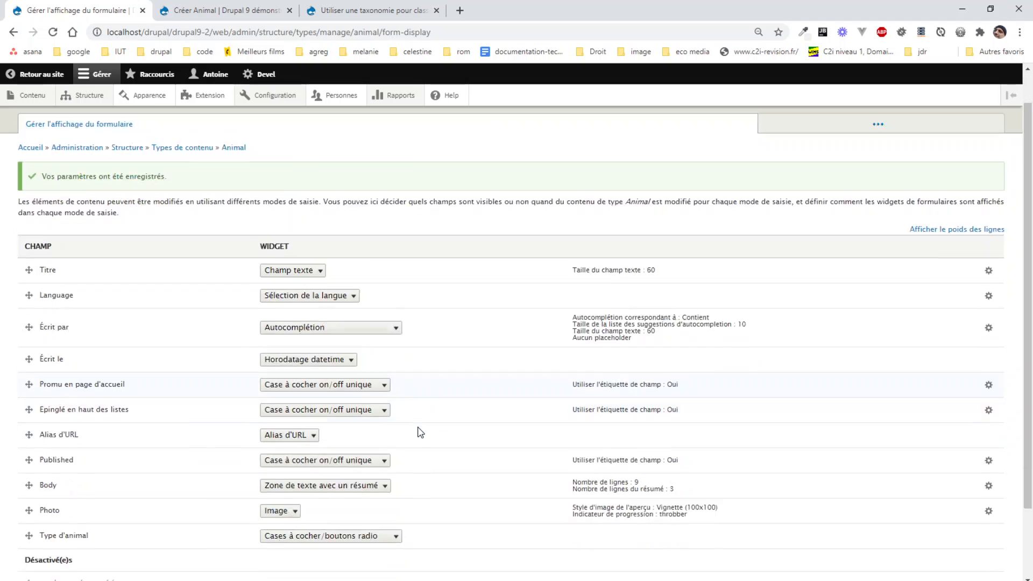
pyautogui.scroll(-3, 420, 432)
pyautogui.click(317, 451)
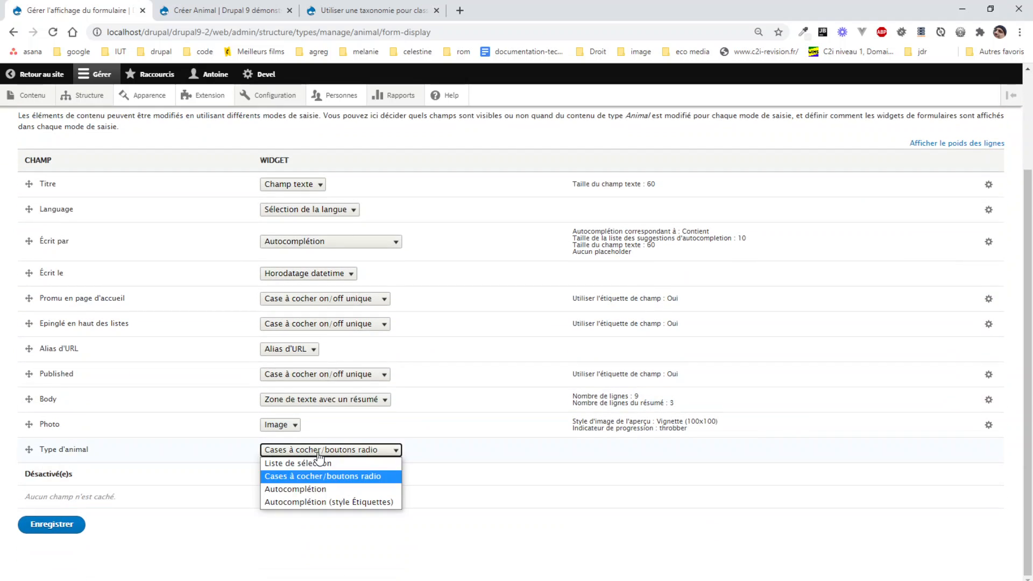
pyautogui.click(294, 499)
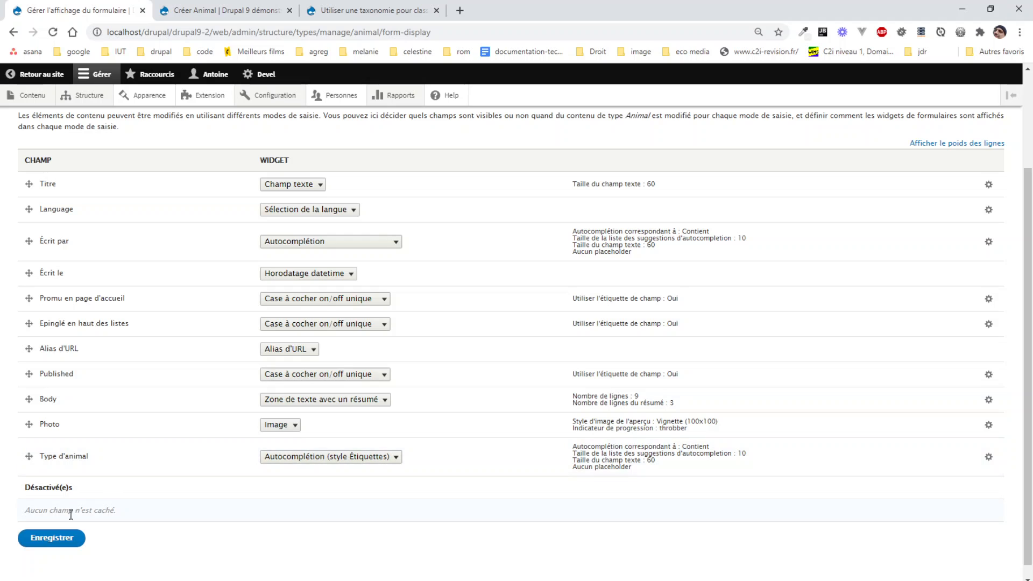
pyautogui.click(54, 539)
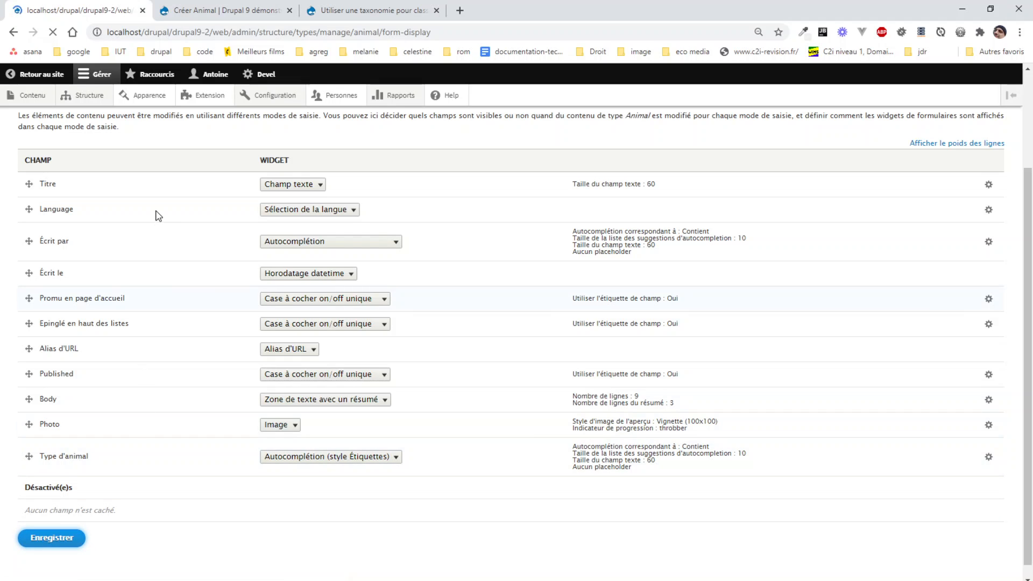
# - Reload the Animal creation form, search for "fé" in Type d'animal and choose the suggested term Félins
pyautogui.click(222, 22)
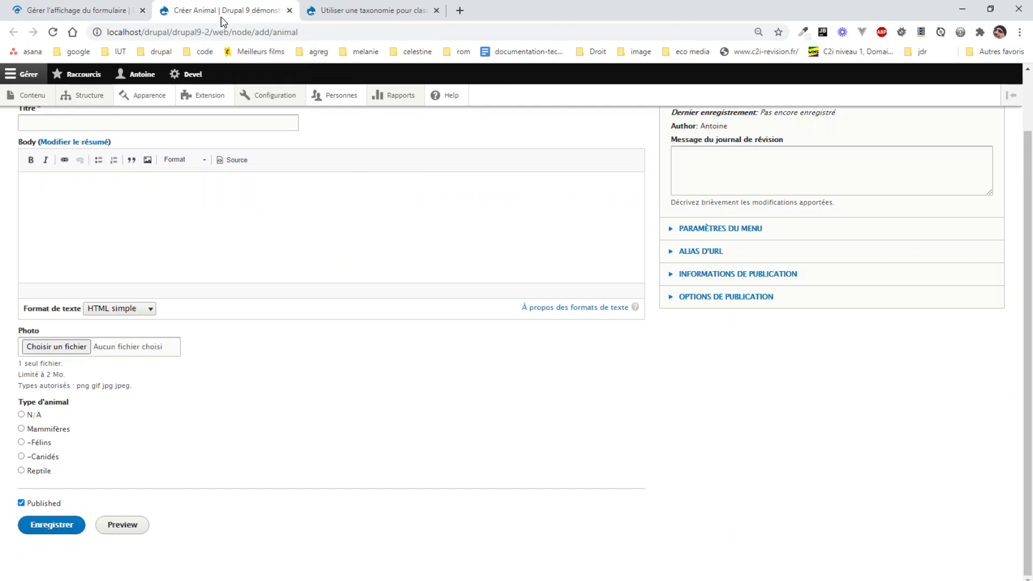
pyautogui.press('F5')
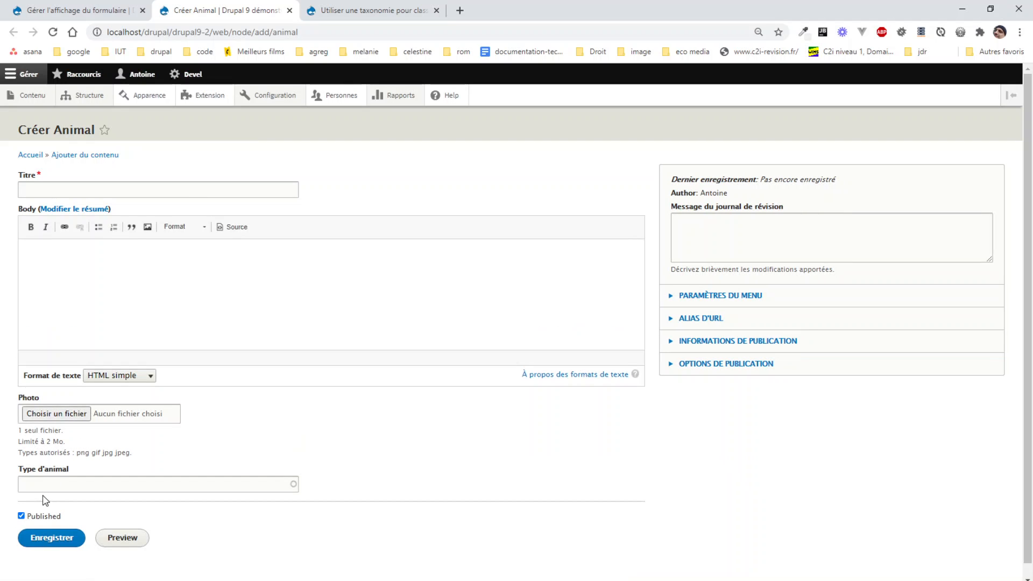
pyautogui.click(54, 484)
pyautogui.write('fé')
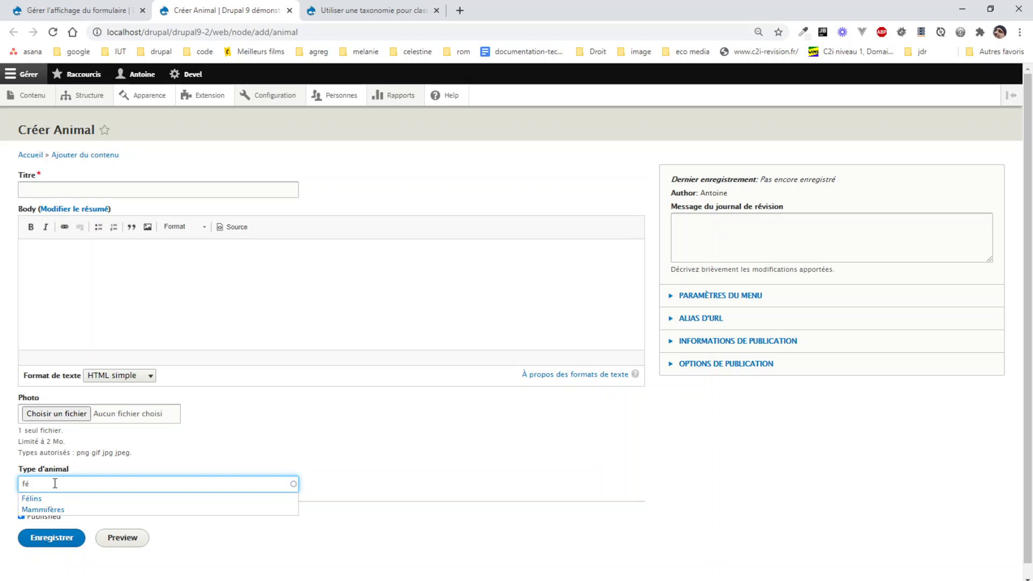
pyautogui.click(34, 498)
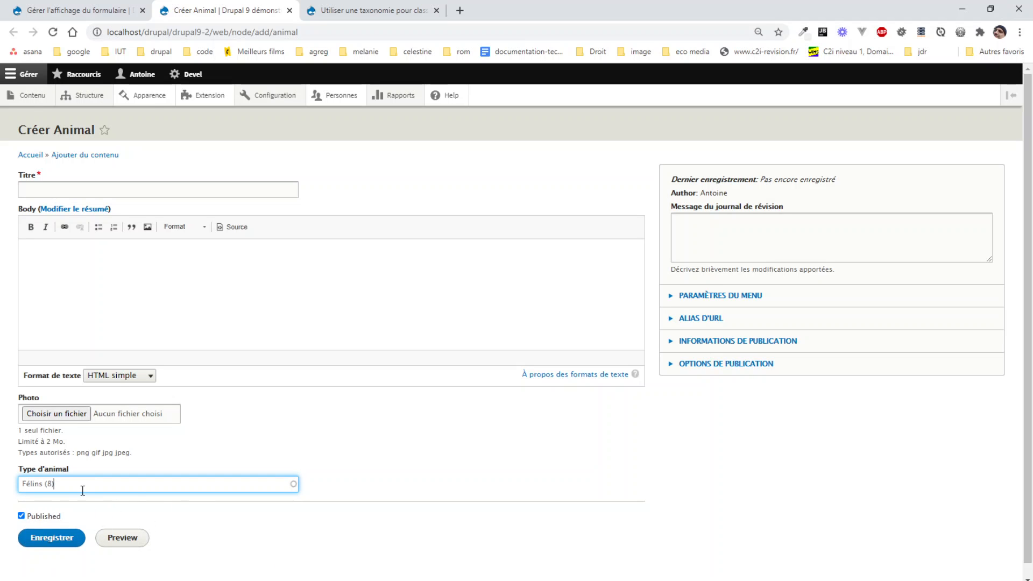
# - Title the new animal Tigre, save it and open it for editing
pyautogui.click(56, 540)
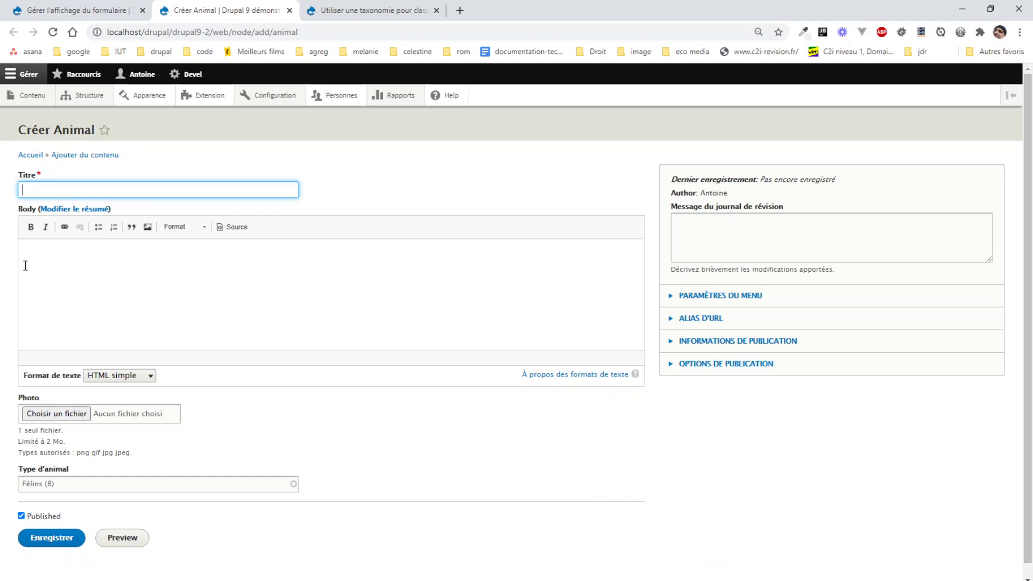
pyautogui.write('e')
pyautogui.click(48, 538)
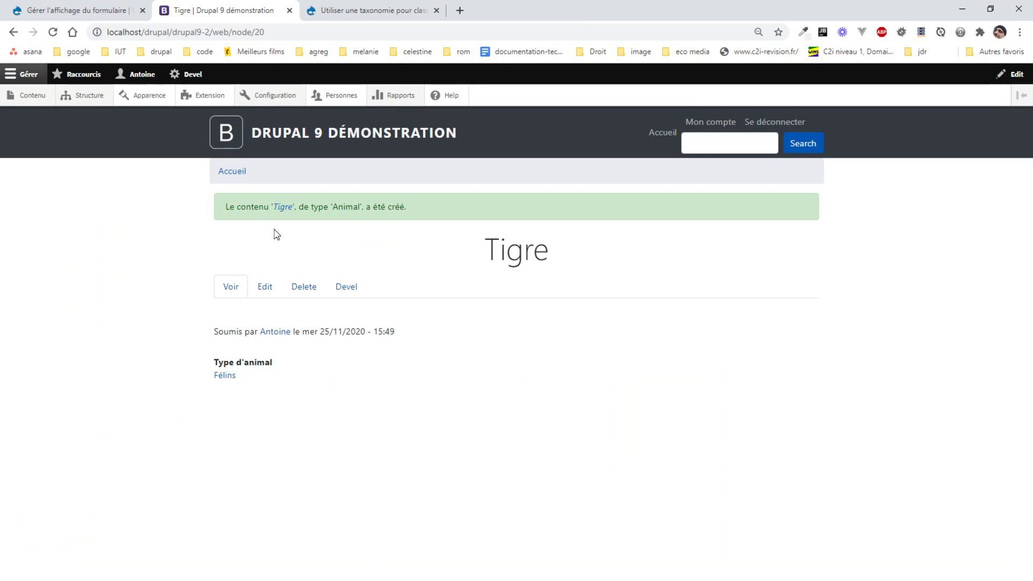
pyautogui.click(265, 288)
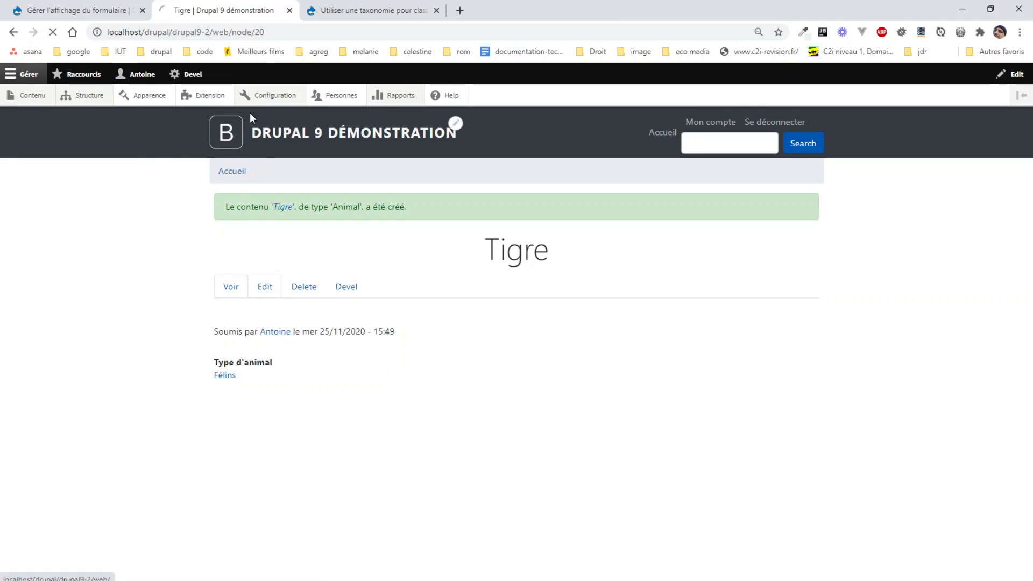
# - Return to the Animal form display settings and open the Type d'animal widget's autocompletion parameters
pyautogui.click(349, 9)
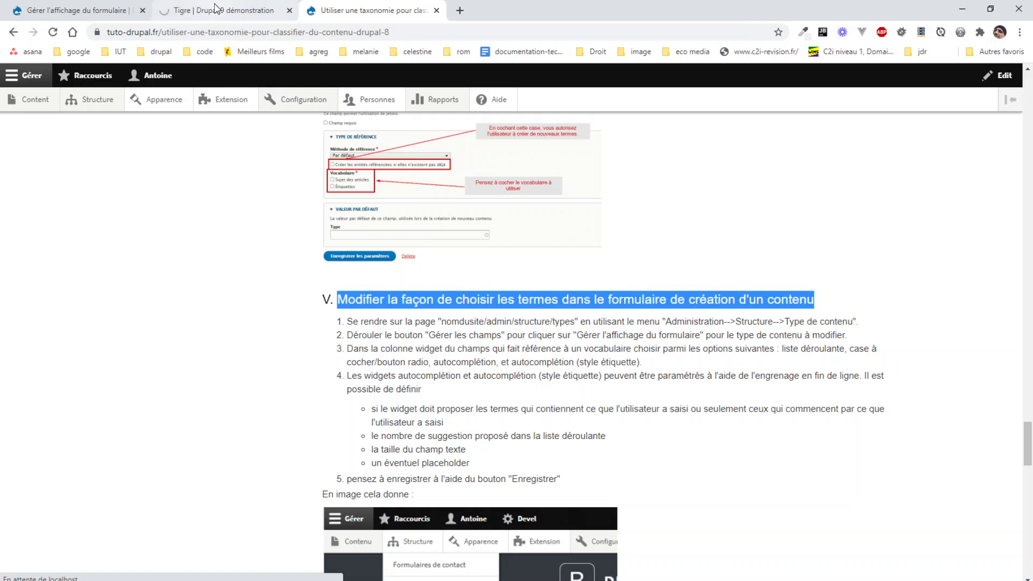
pyautogui.click(74, 13)
pyautogui.scroll(-2, 210, 330)
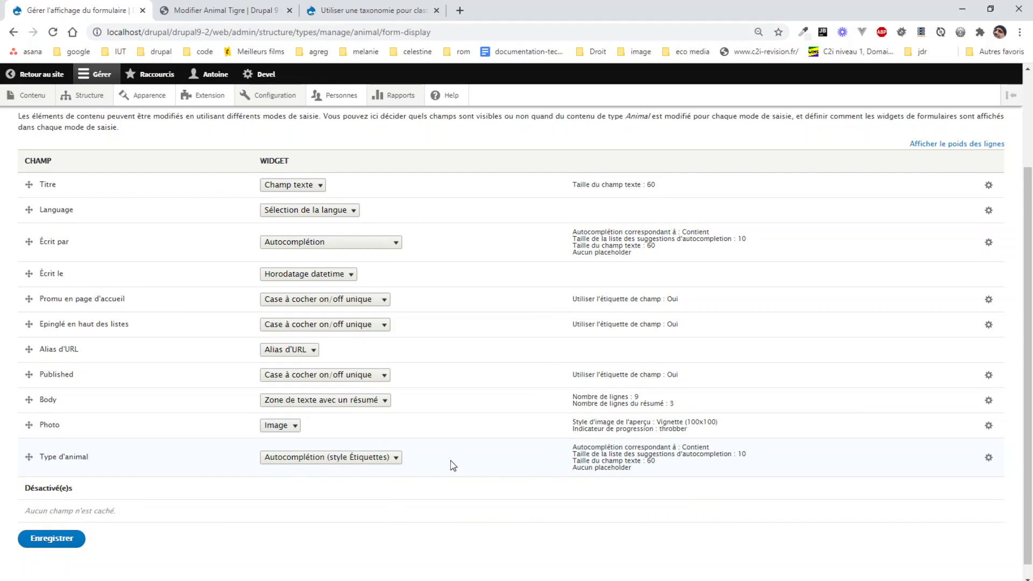
pyautogui.click(342, 463)
pyautogui.click(342, 464)
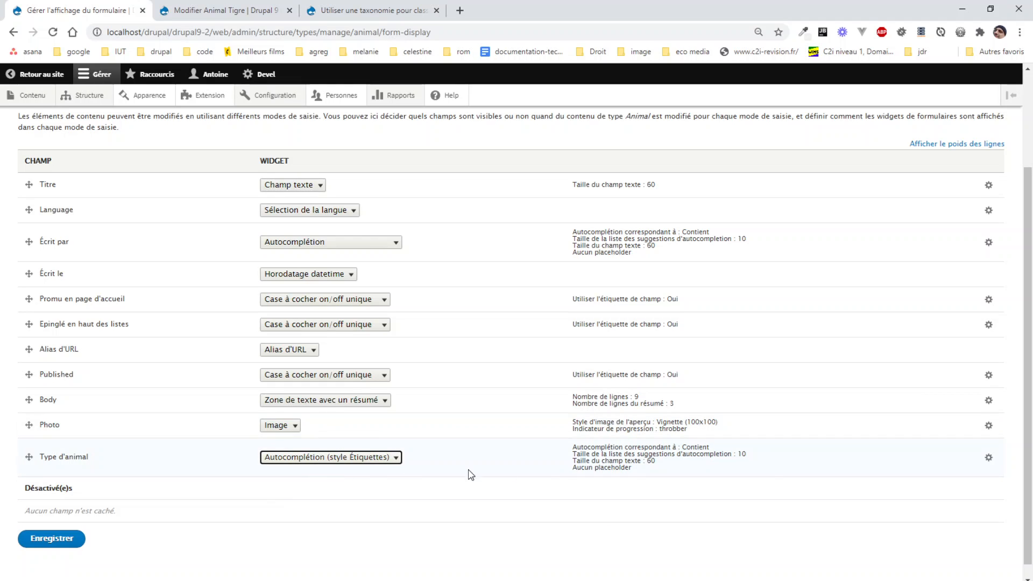
pyautogui.click(989, 461)
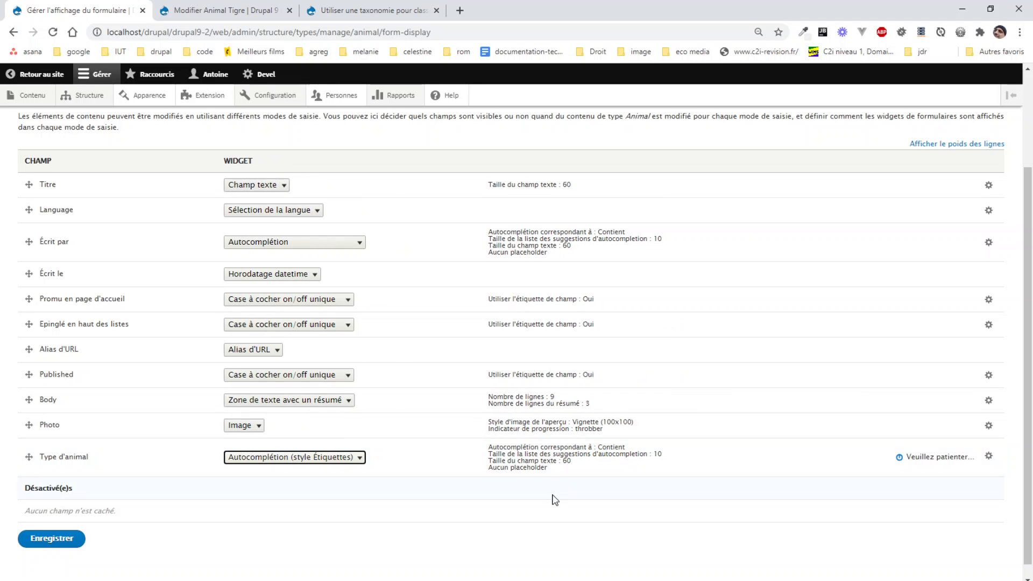
pyautogui.scroll(-3, 490, 475)
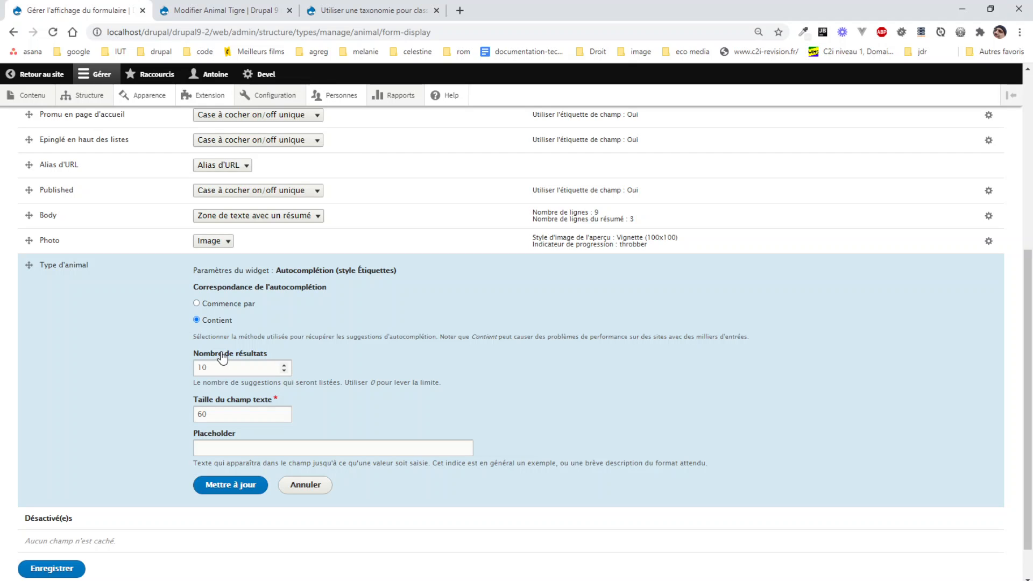
# - Review the text field size and placeholder options, apply the Type d'animal widget parameters and save the form display
pyautogui.click(223, 418)
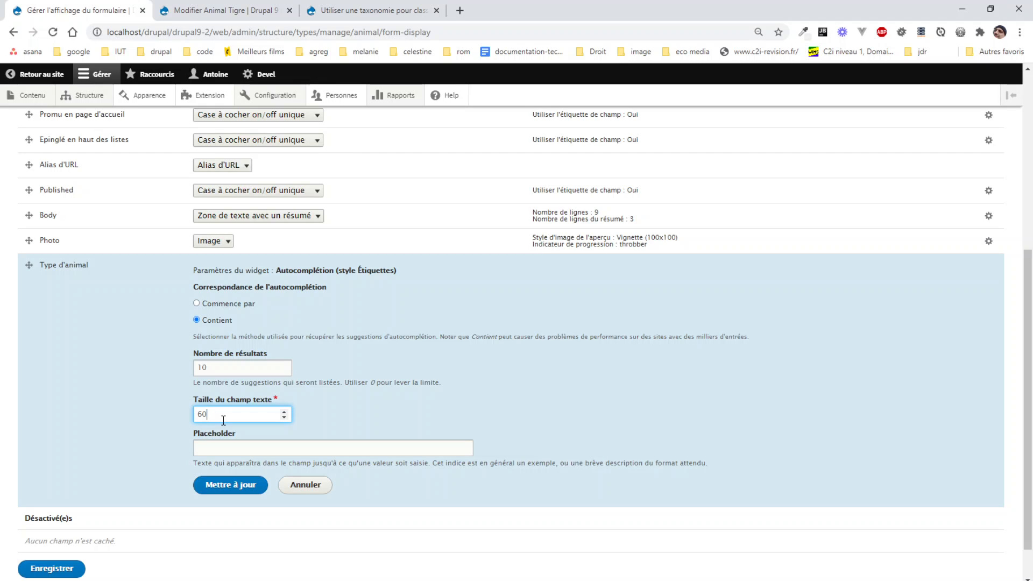
pyautogui.click(221, 449)
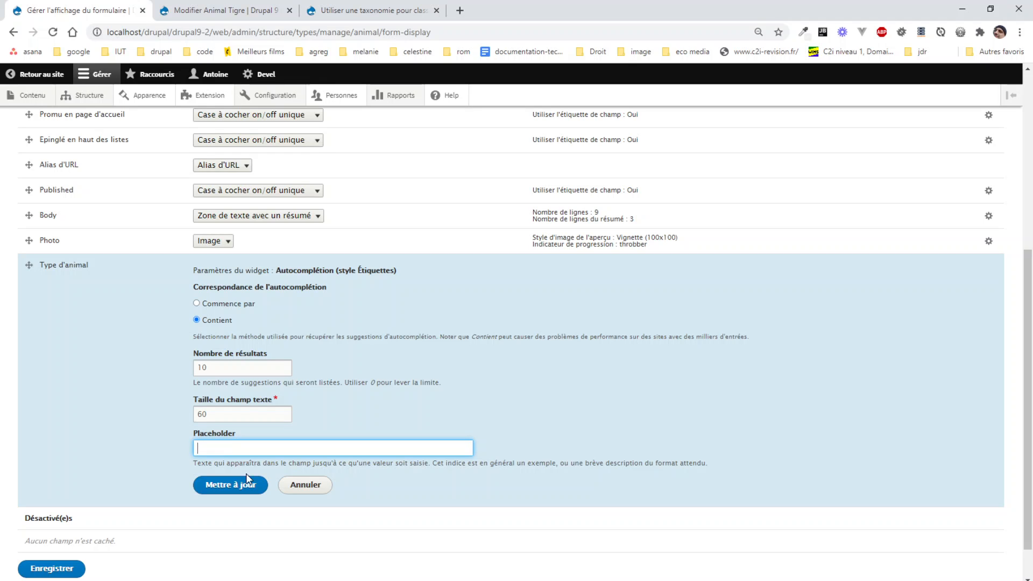
pyautogui.click(228, 484)
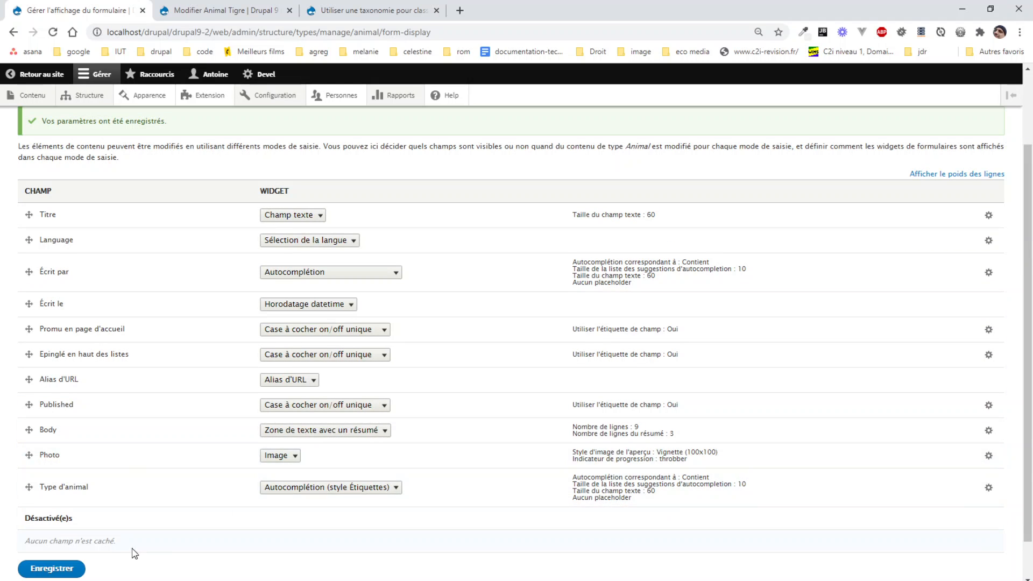
pyautogui.click(57, 572)
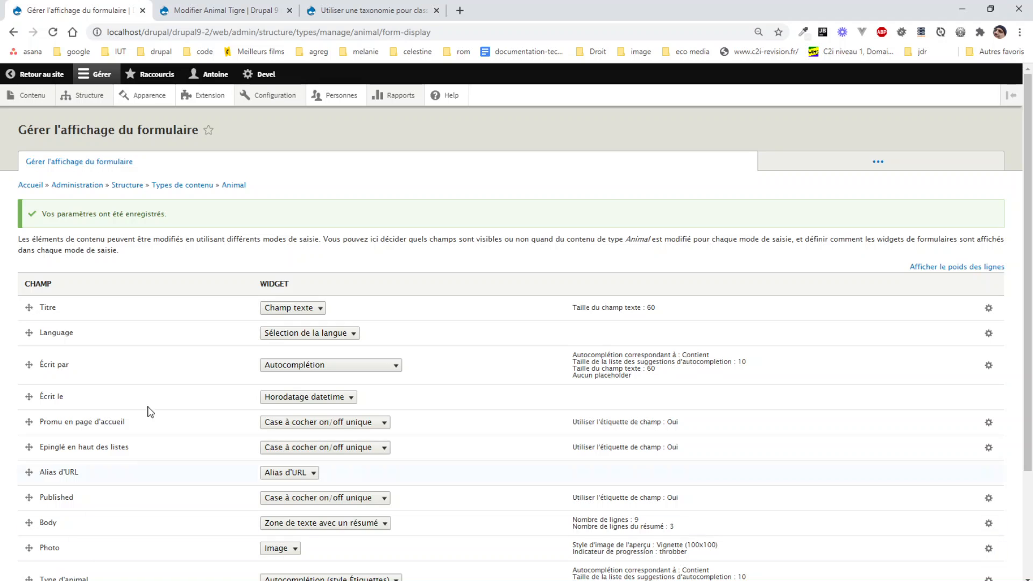
pyautogui.scroll(-2, 195, 323)
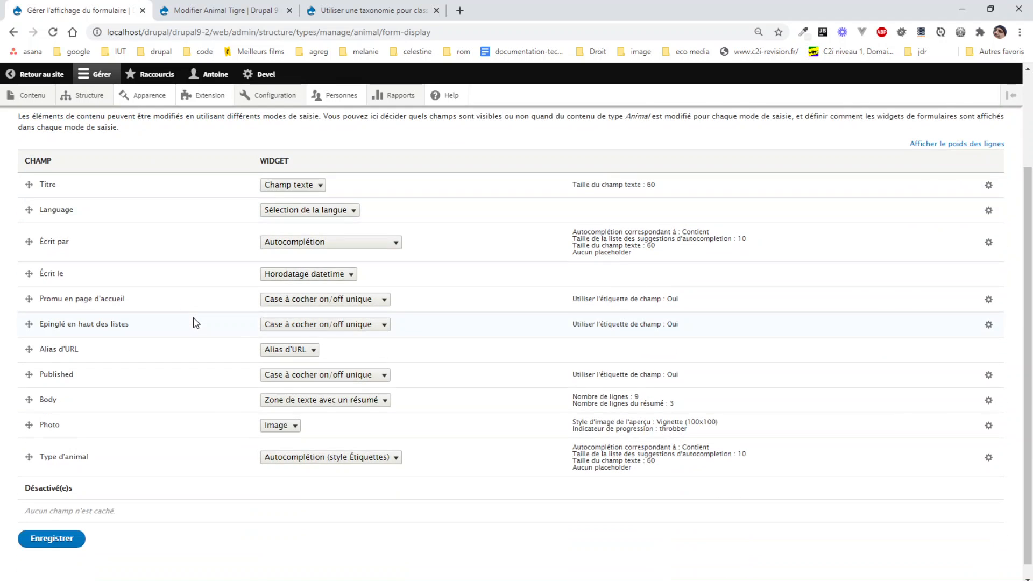